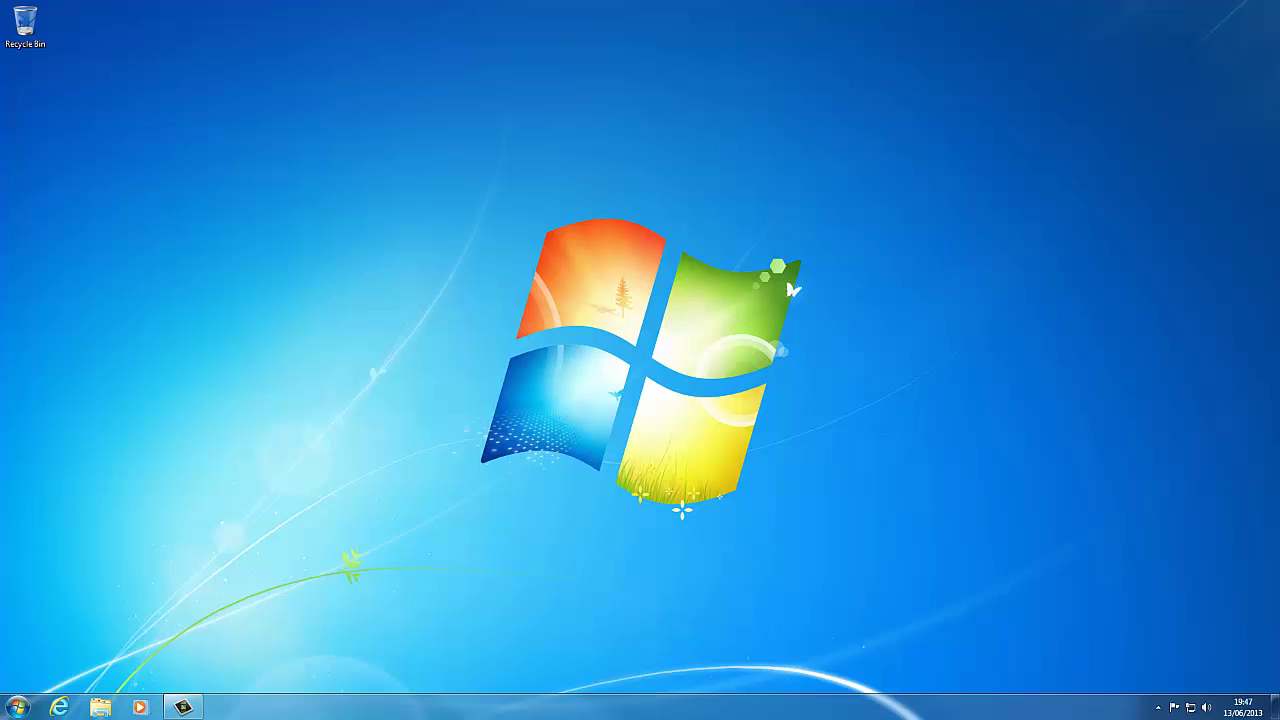
Launch VLC media player and open its capture device settings, keeping DirectShow as the capture mode
{"action": "left_click", "coordinate": [18, 707]}
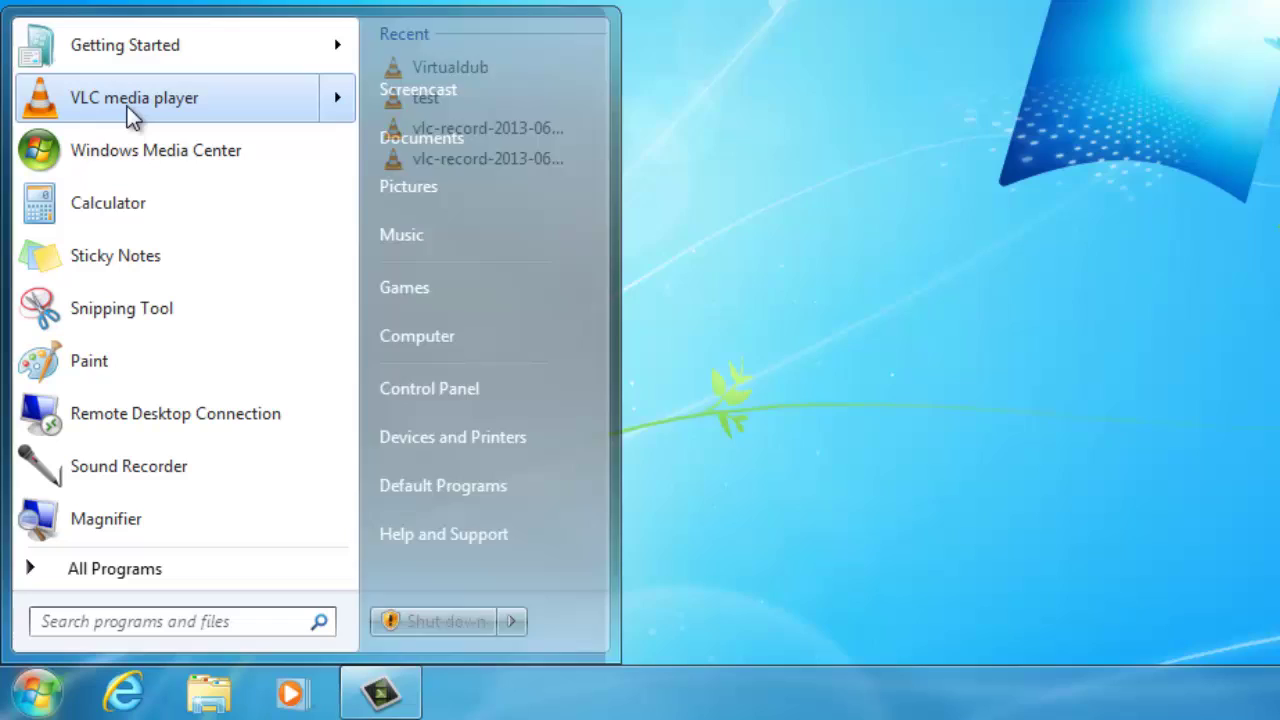
{"action": "left_click", "coordinate": [140, 108]}
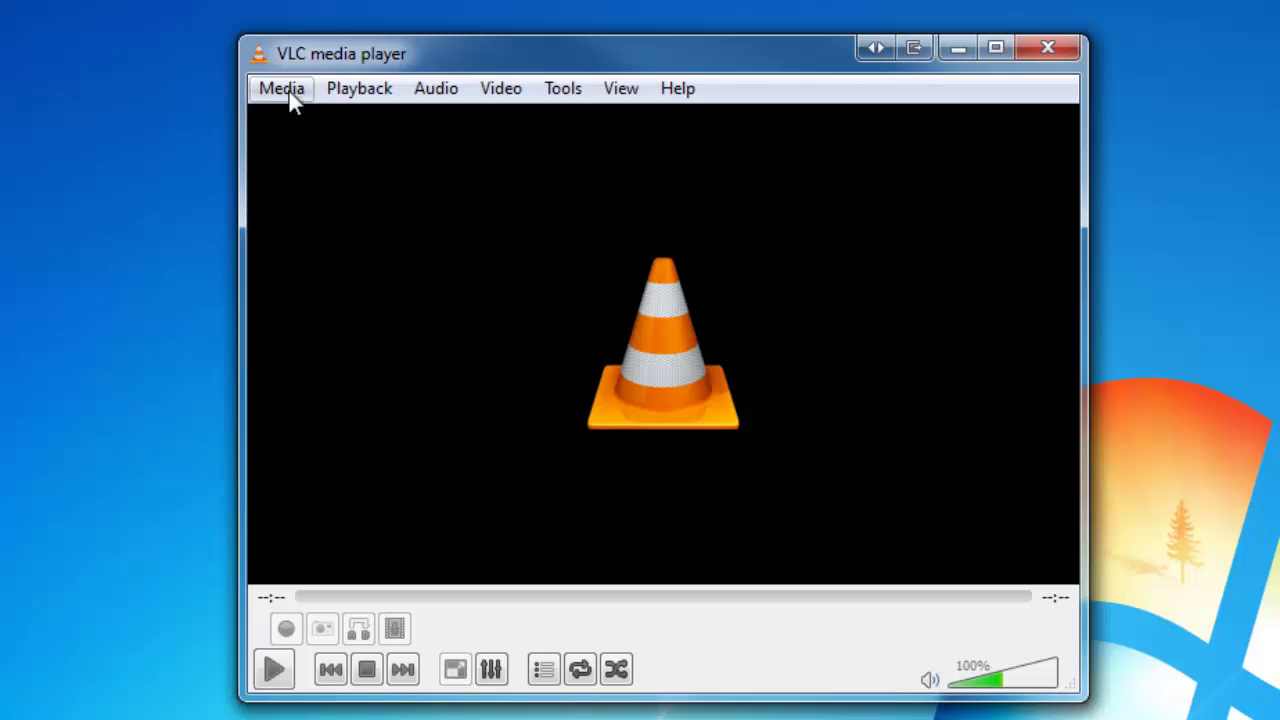
{"action": "left_click", "coordinate": [282, 88]}
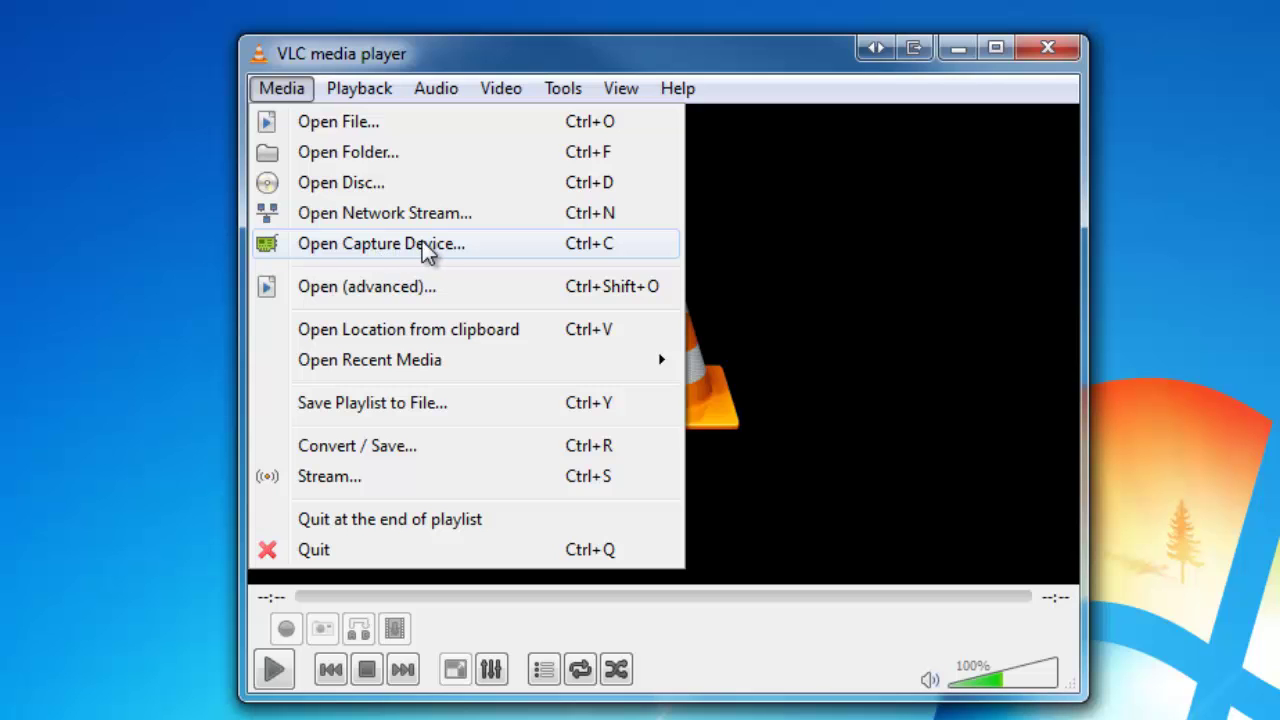
{"action": "left_click", "coordinate": [425, 248]}
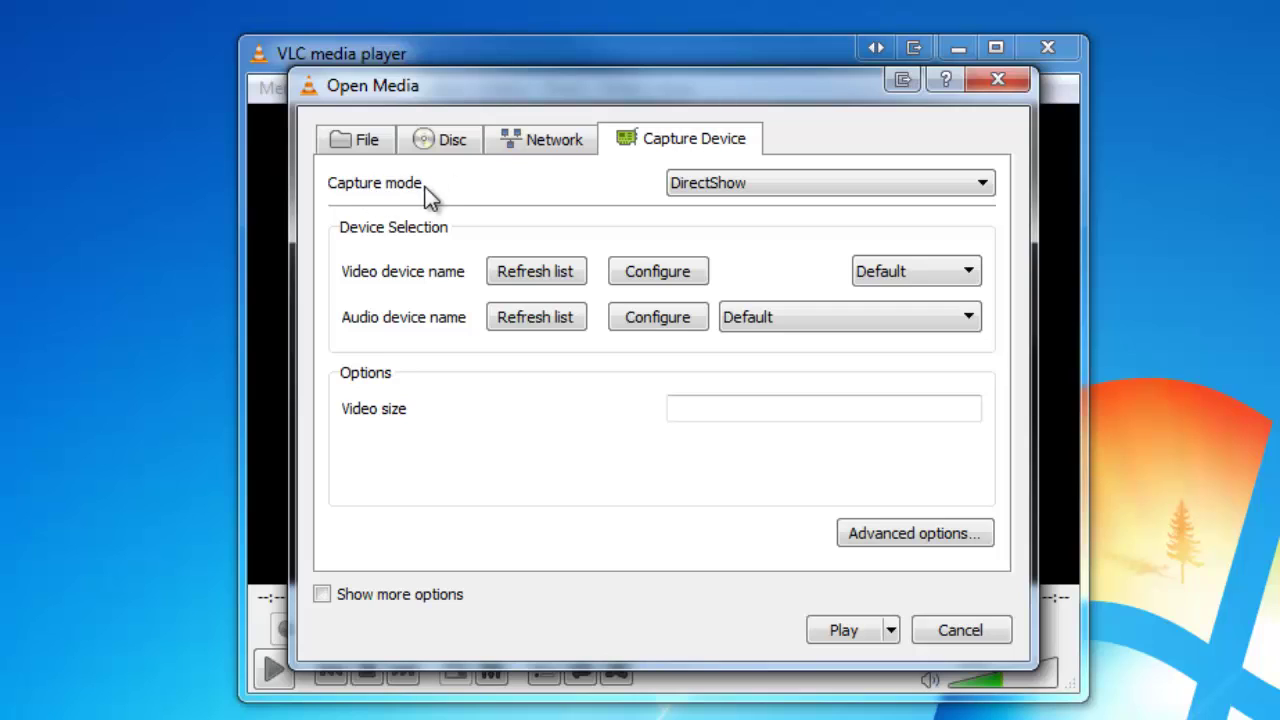
{"action": "left_click", "coordinate": [980, 186]}
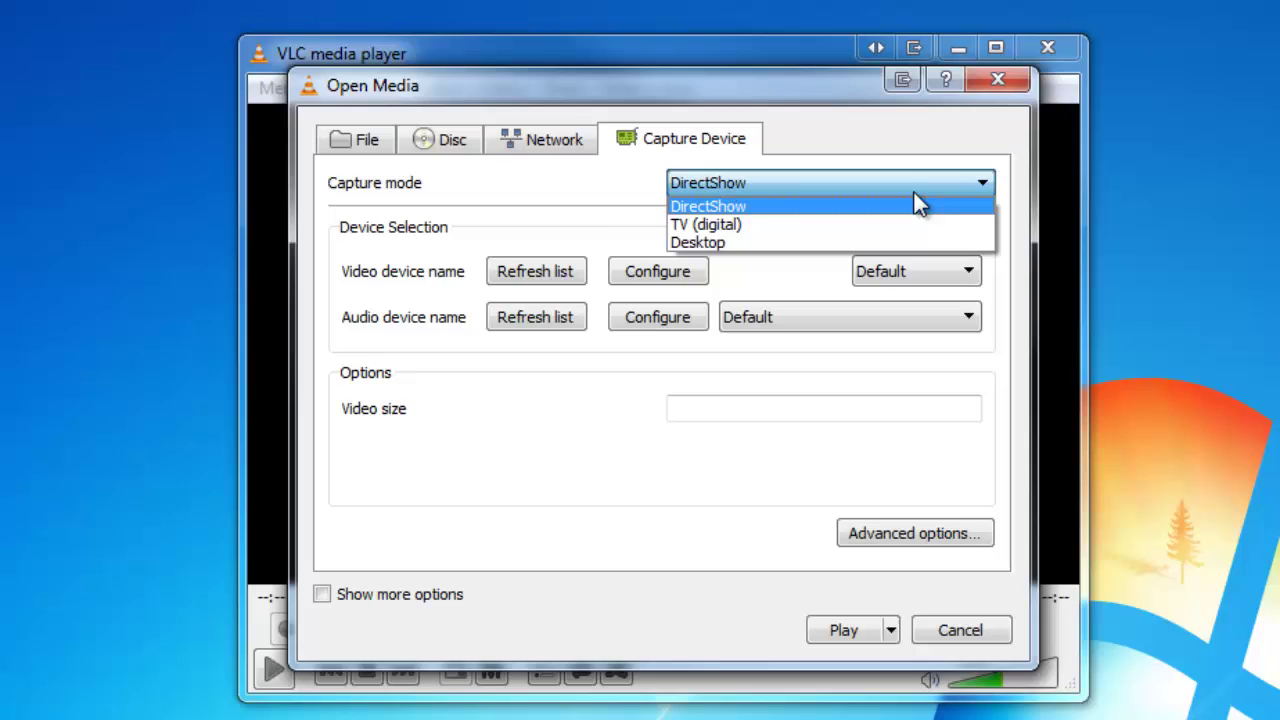
{"action": "left_click", "coordinate": [613, 181]}
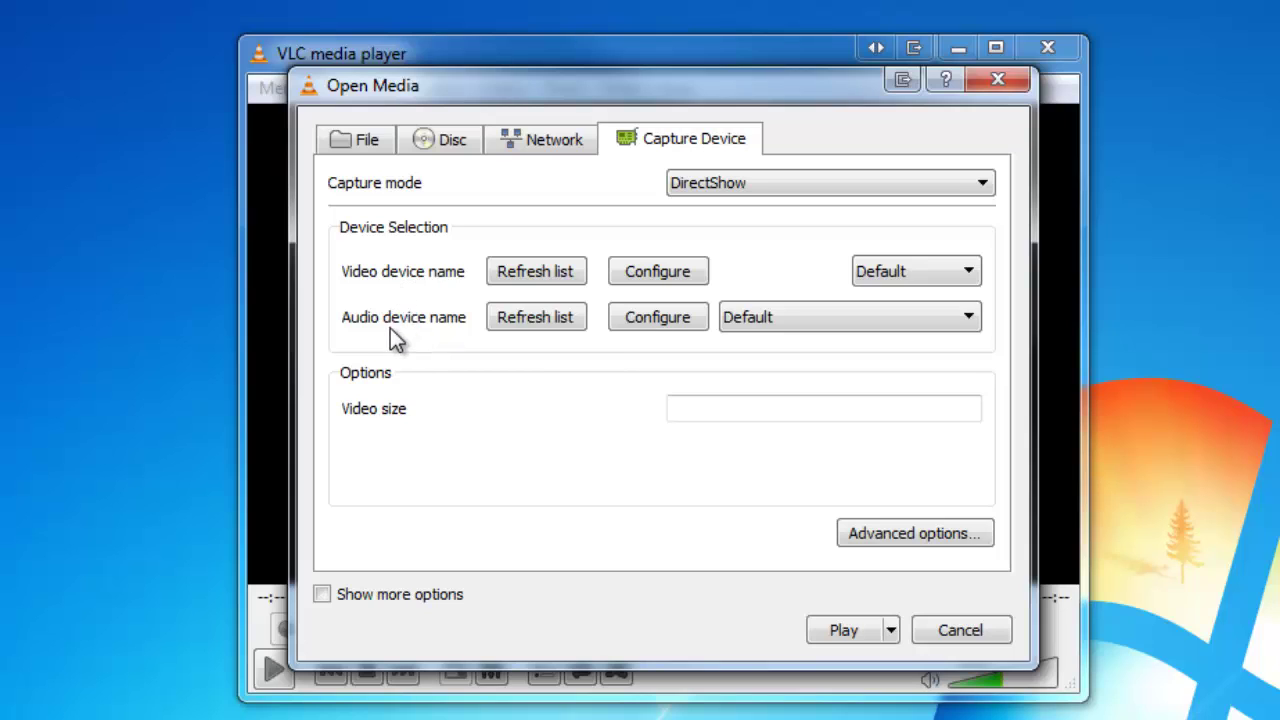
Choose Trust Webcam as the video device and Microphone (Realtek High Defini) as the audio device
{"action": "mouse_move", "coordinate": [393, 333]}
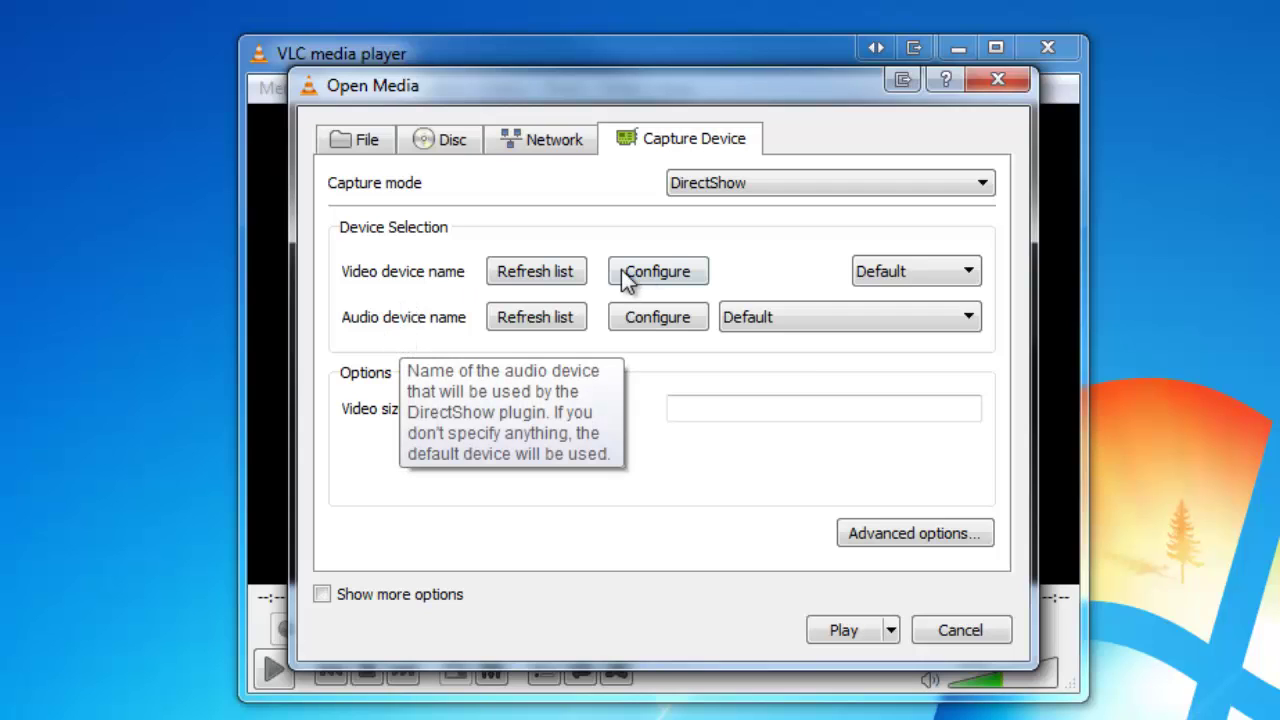
{"action": "left_click", "coordinate": [966, 273]}
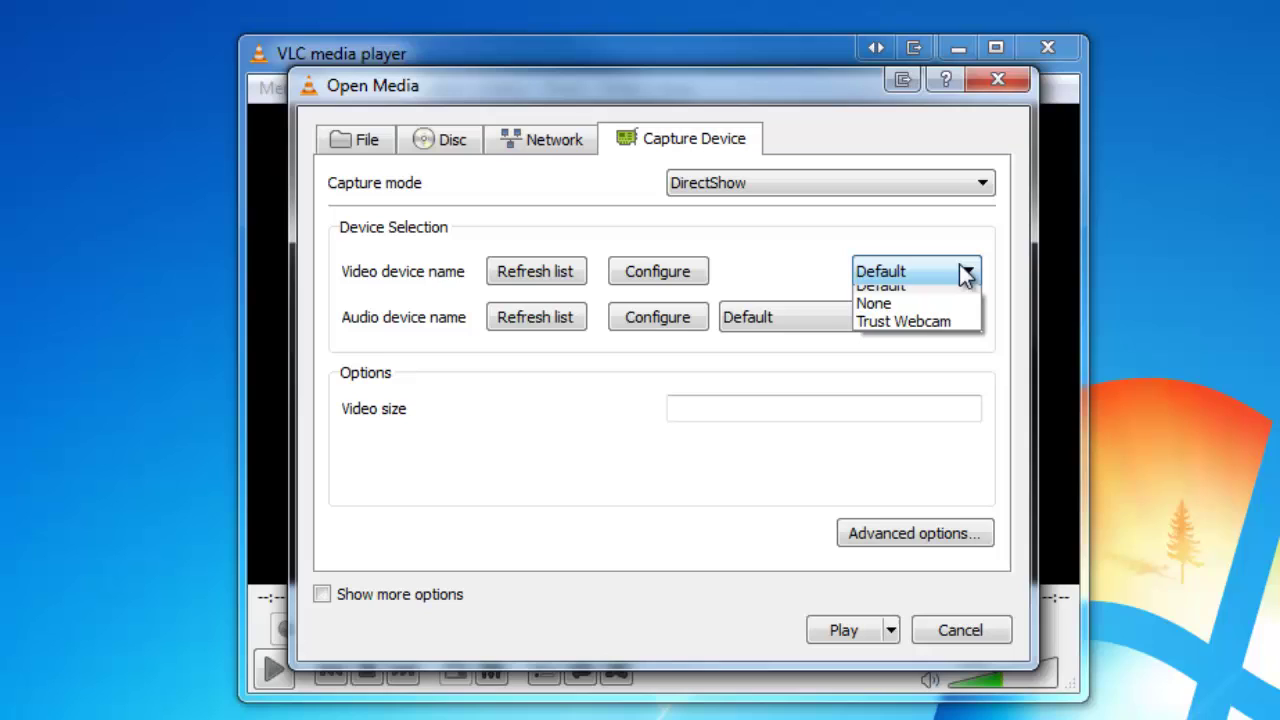
{"action": "left_click", "coordinate": [951, 332]}
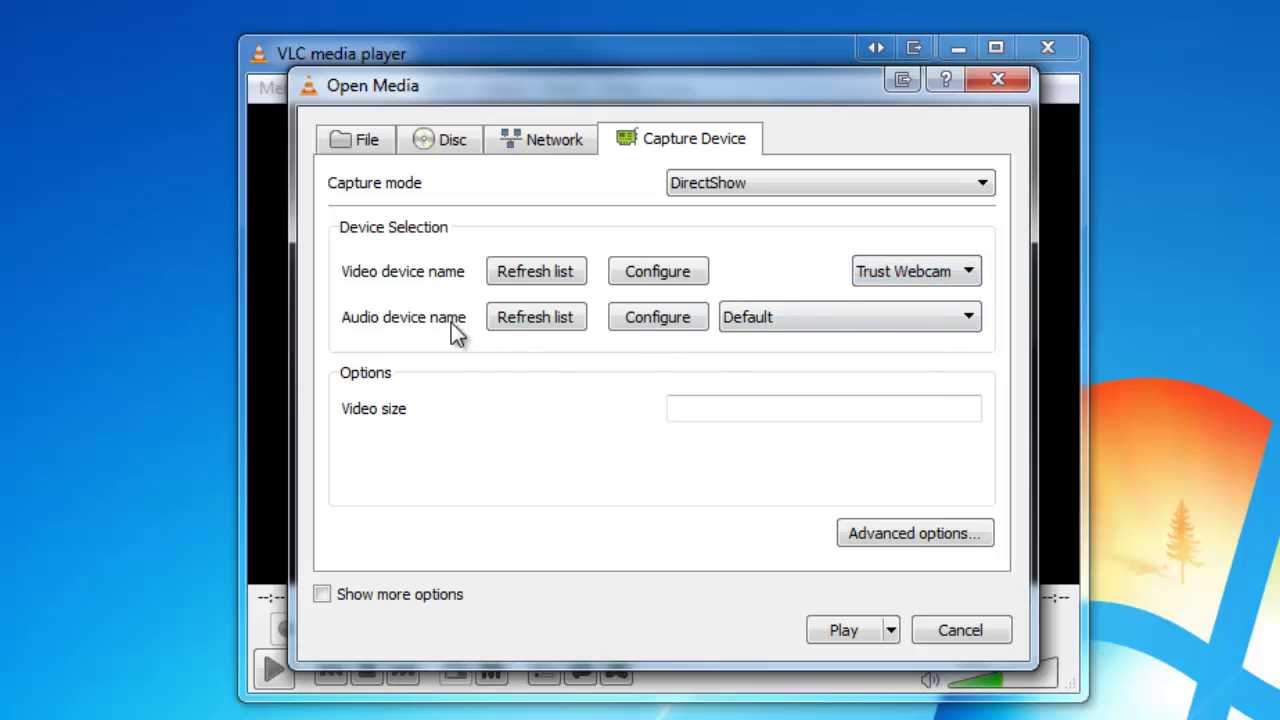
{"action": "left_click", "coordinate": [909, 316]}
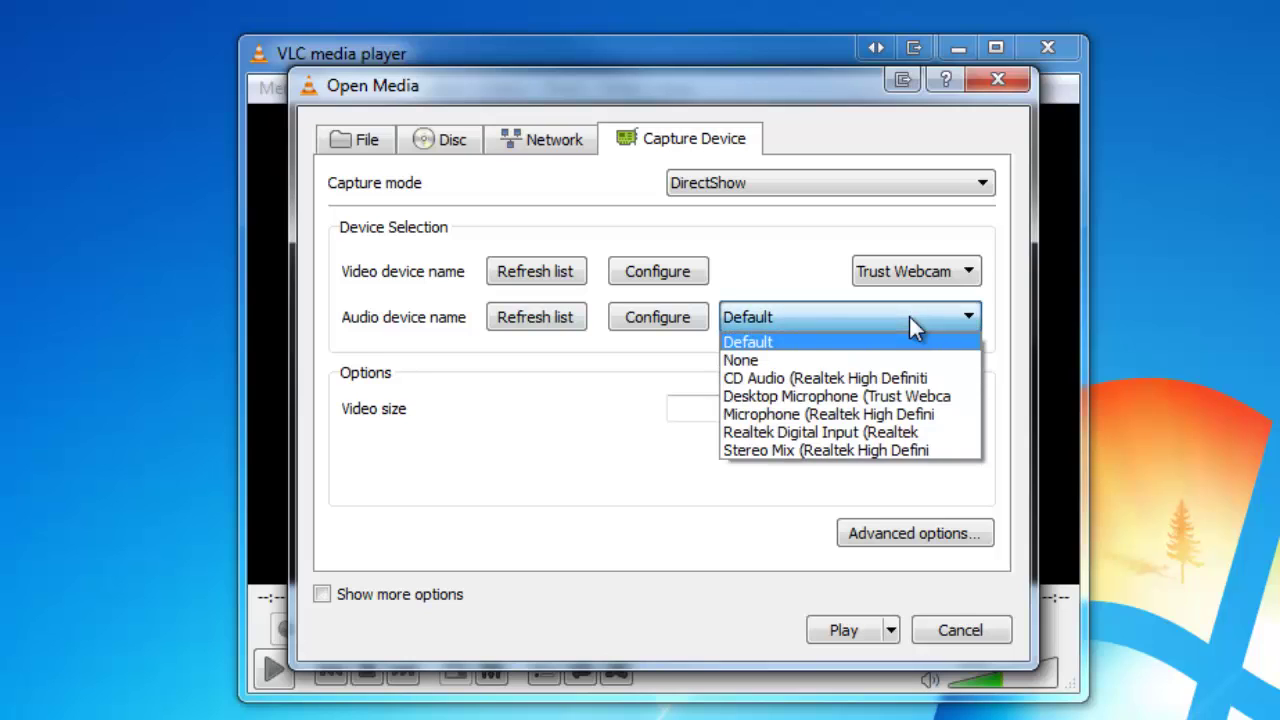
{"action": "left_click", "coordinate": [883, 419]}
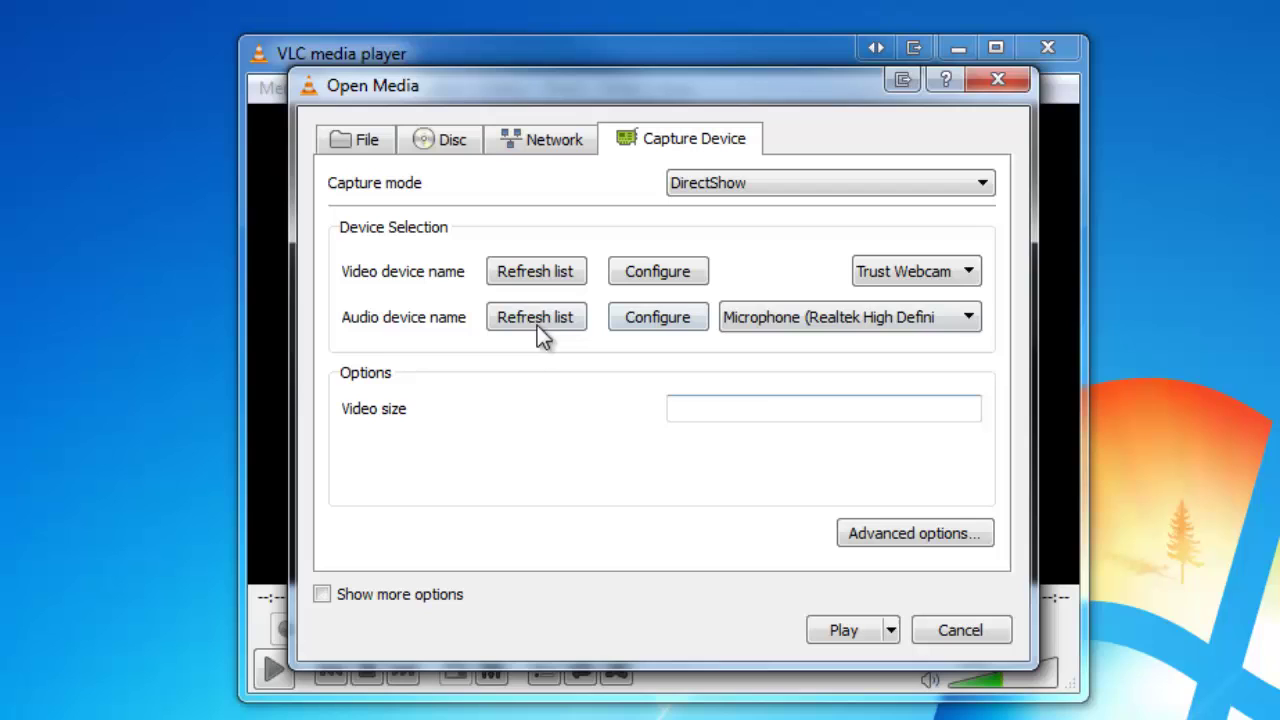
Examine the webcam's image and camera control properties and the microphone's input mixer properties, discarding any changes
{"action": "left_click", "coordinate": [658, 273]}
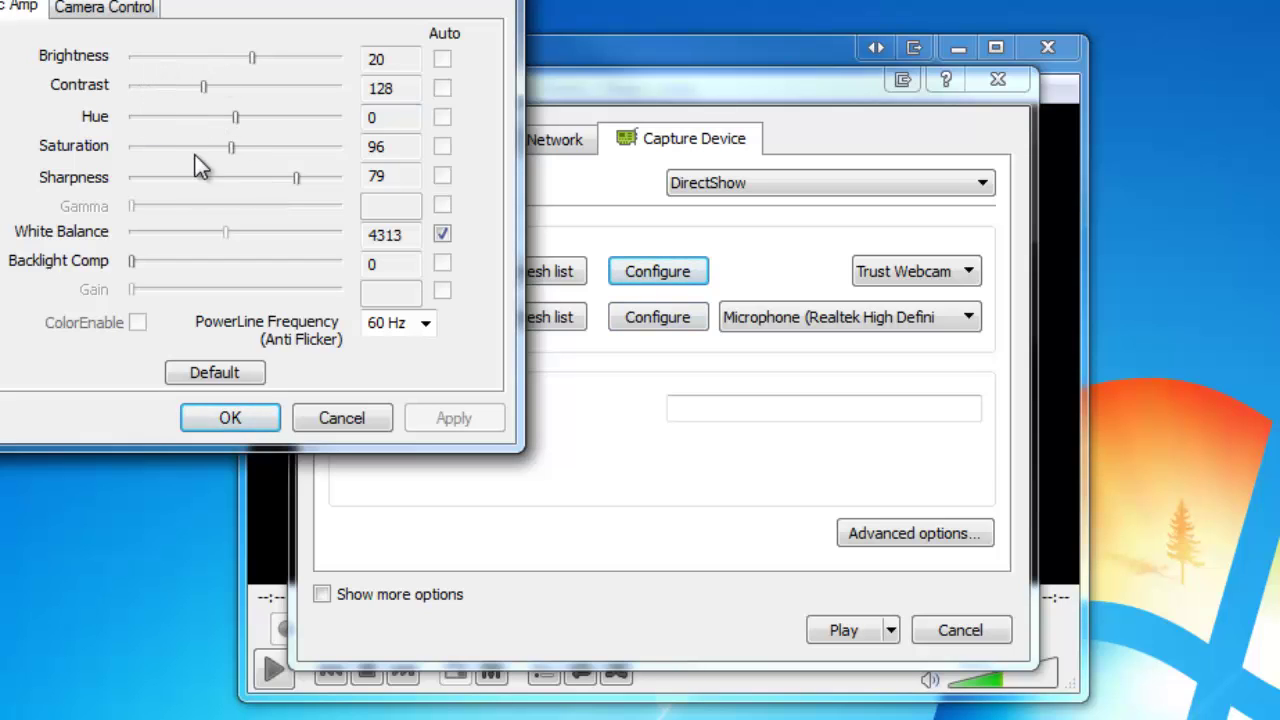
{"action": "left_click", "coordinate": [108, 8]}
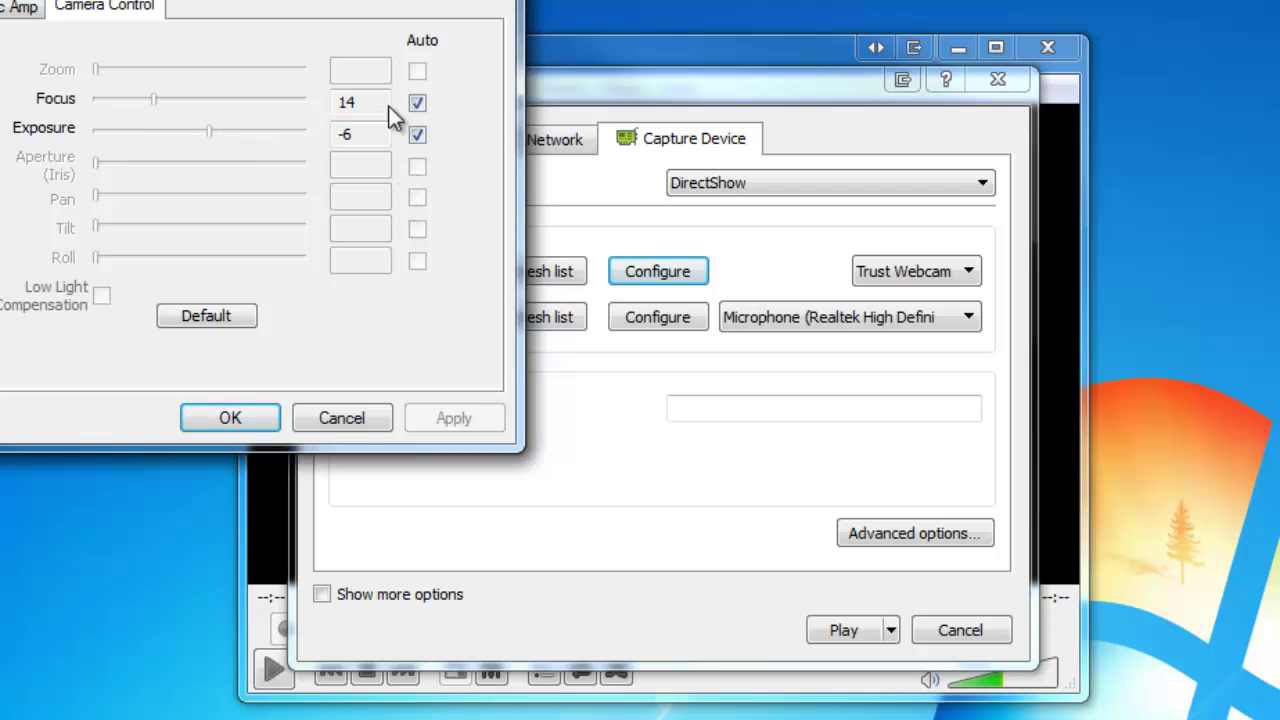
{"action": "left_click", "coordinate": [352, 418]}
{"action": "left_click", "coordinate": [670, 316]}
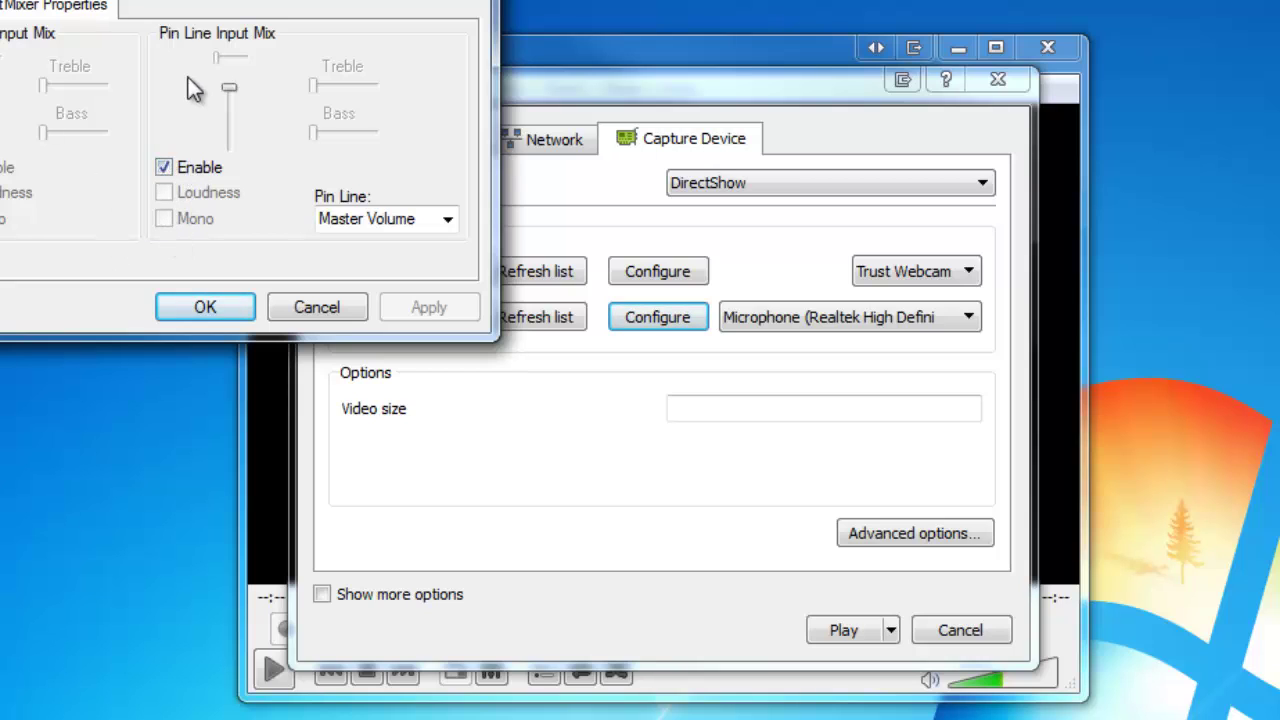
{"action": "left_click_drag", "start_coordinate": [232, 94], "coordinate": [221, 70]}
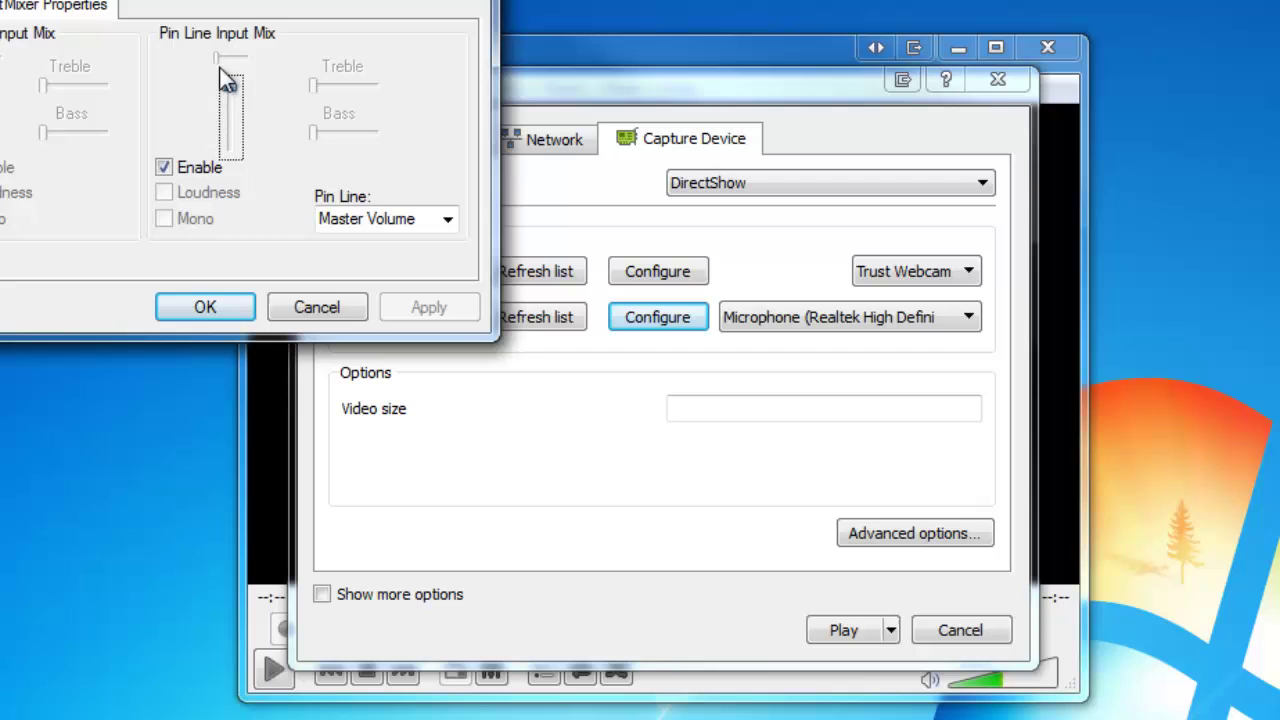
{"action": "left_click", "coordinate": [323, 309]}
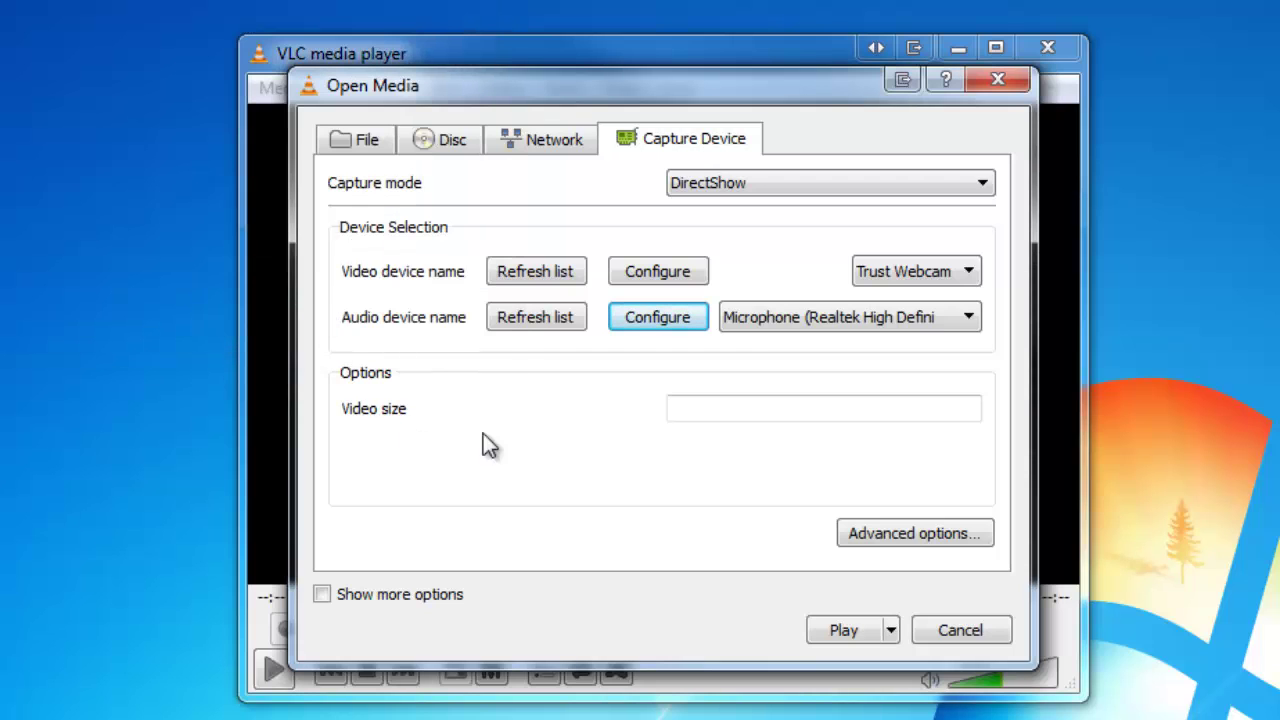
Set the capture video size to 1280x720
{"action": "left_click", "coordinate": [703, 406]}
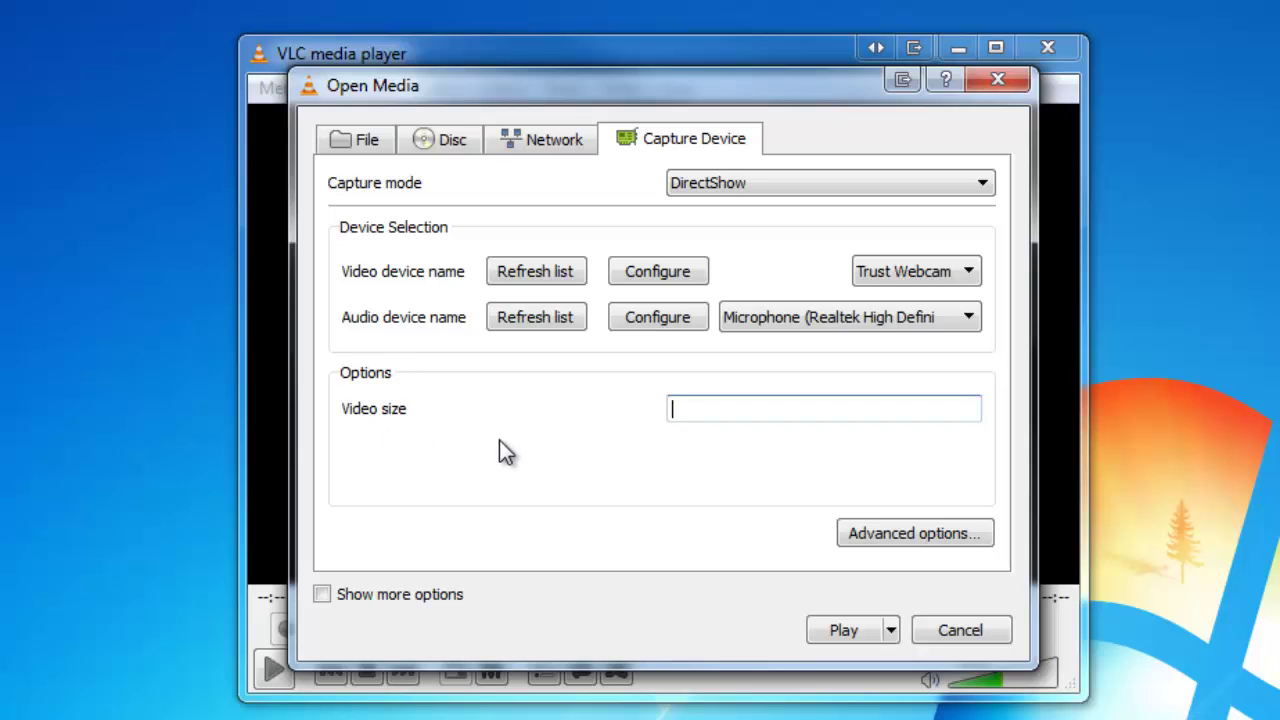
{"action": "type", "text": "1280x720"}
In the advanced capture options, set the picture aspect ratio to 16:9 and the video input frame rate to 30
{"action": "left_click", "coordinate": [938, 532]}
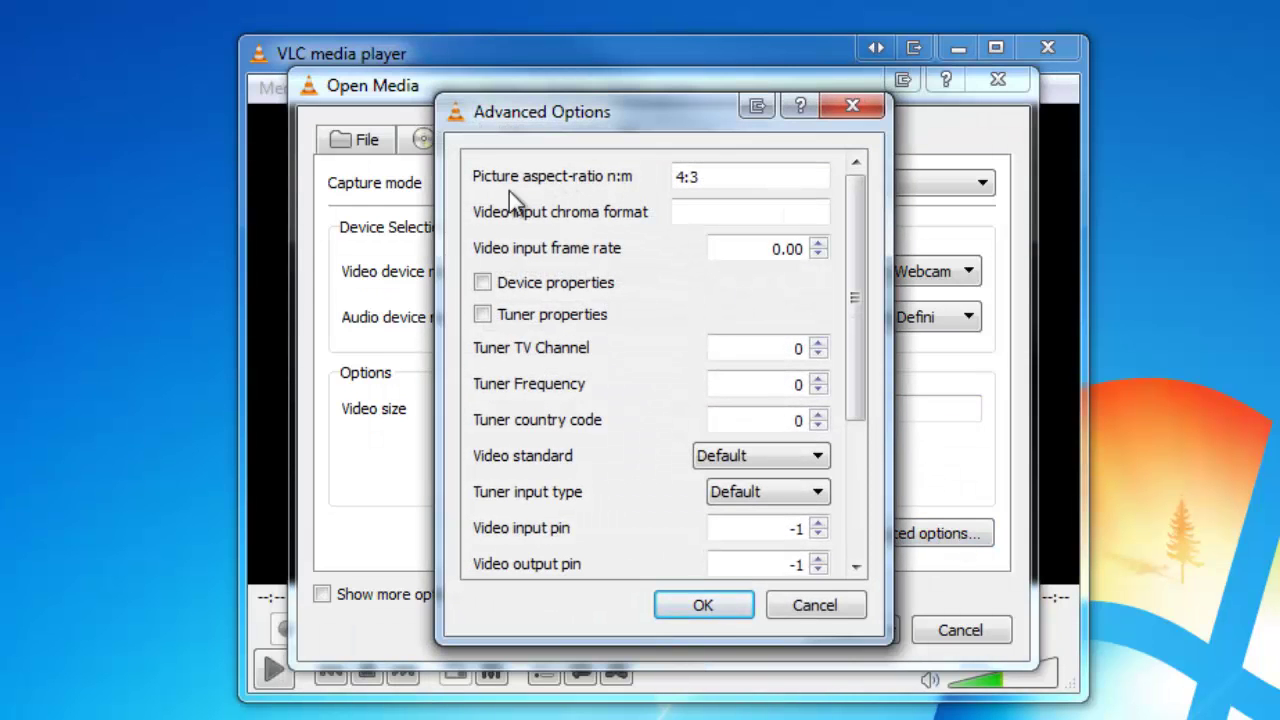
{"action": "left_click", "coordinate": [688, 175]}
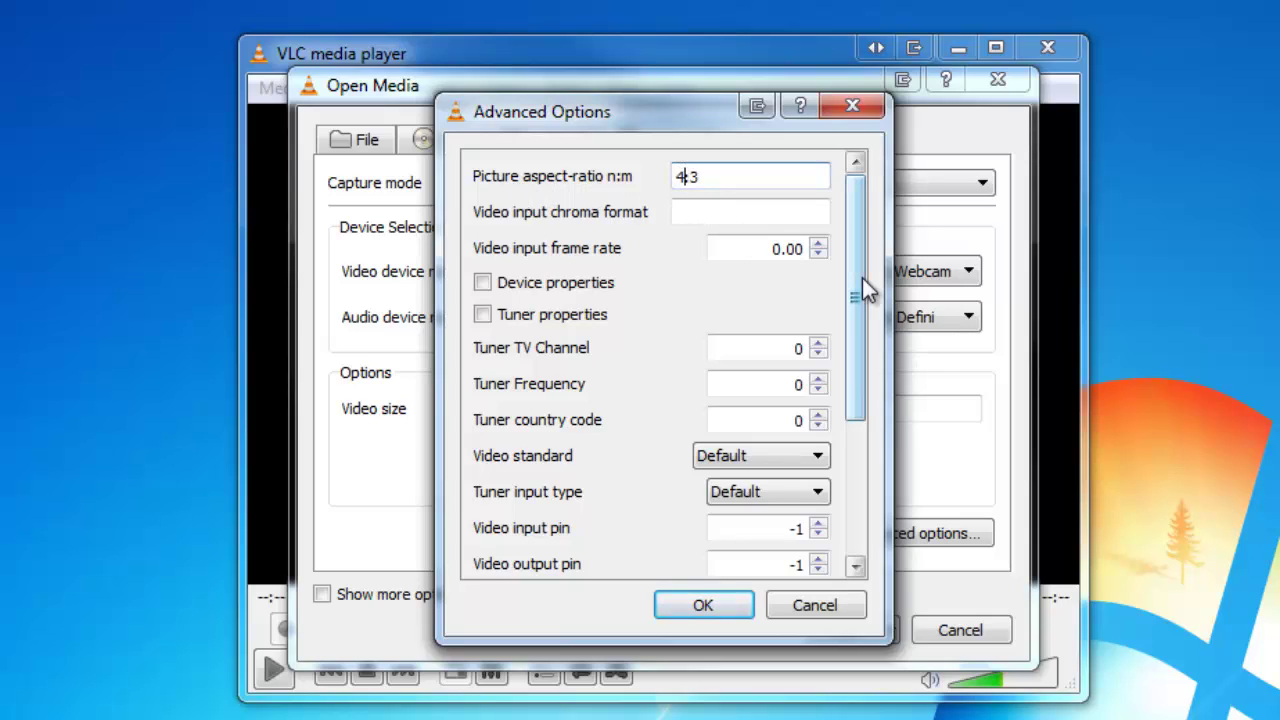
{"action": "key", "text": "BackSpace"}
{"action": "type", "text": "16"}
{"action": "key", "text": "BackSpace"}
{"action": "type", "text": "9"}
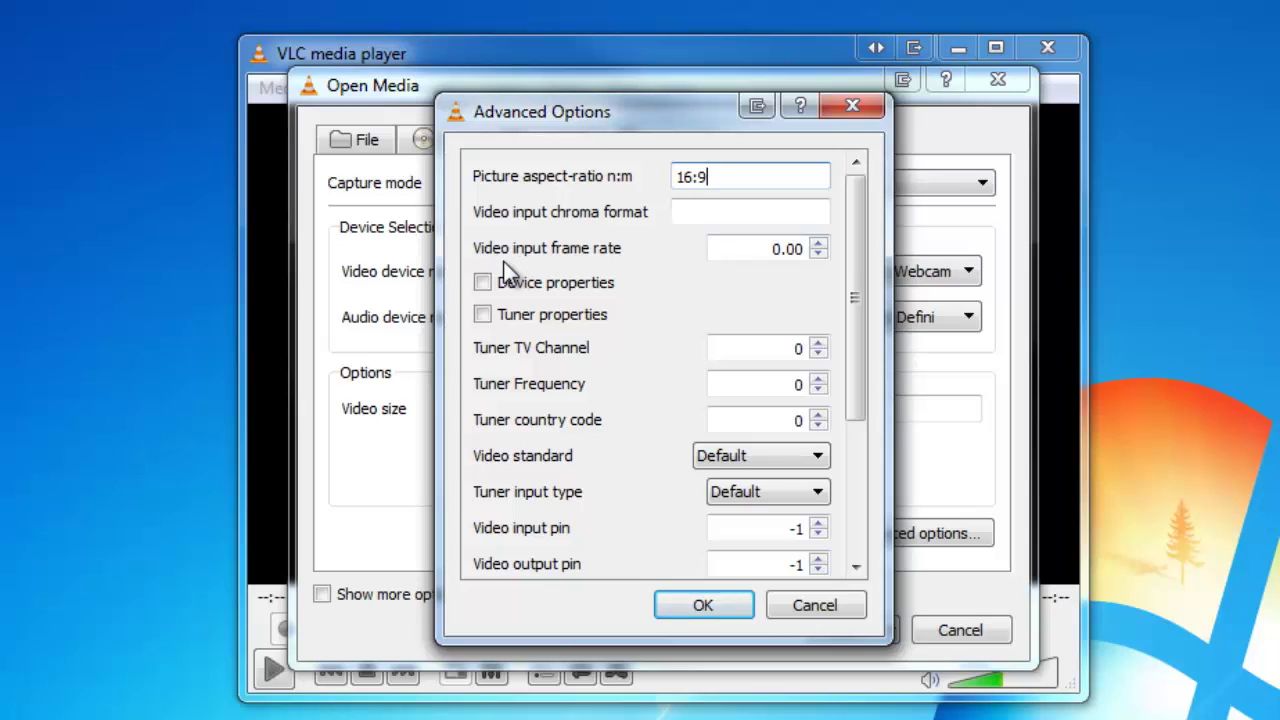
{"action": "double_click", "coordinate": [757, 248]}
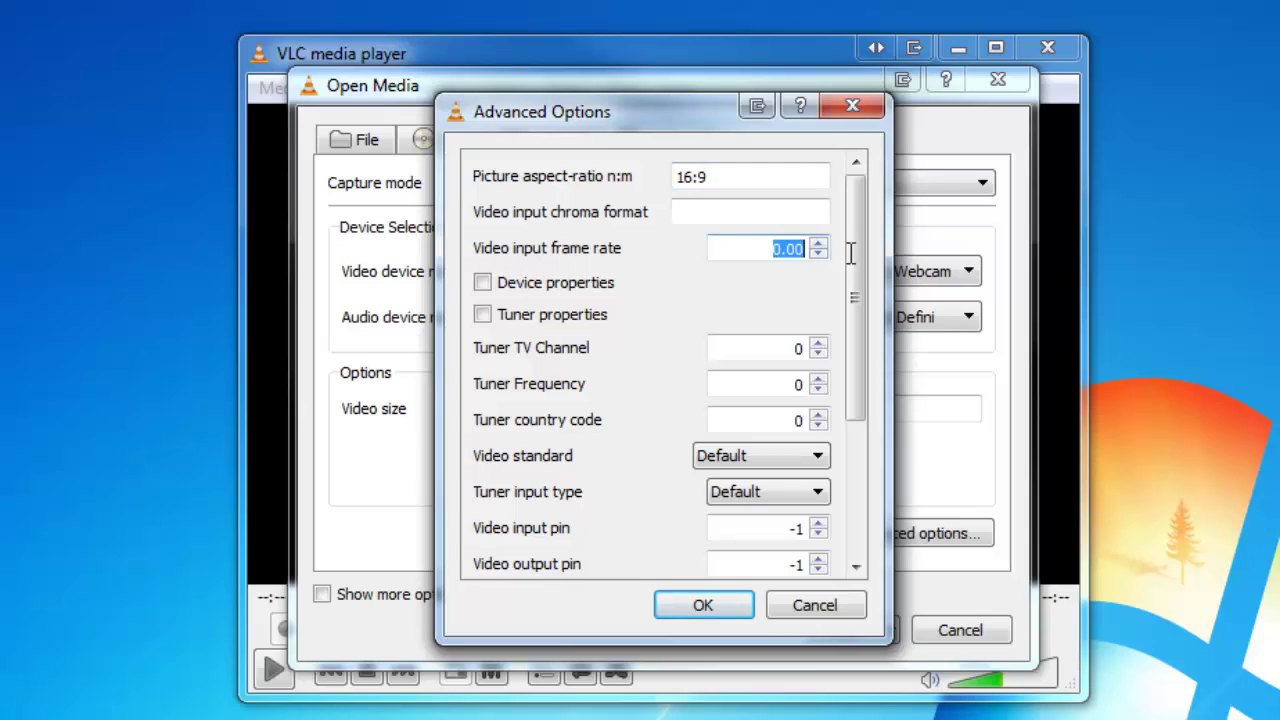
{"action": "type", "text": "30"}
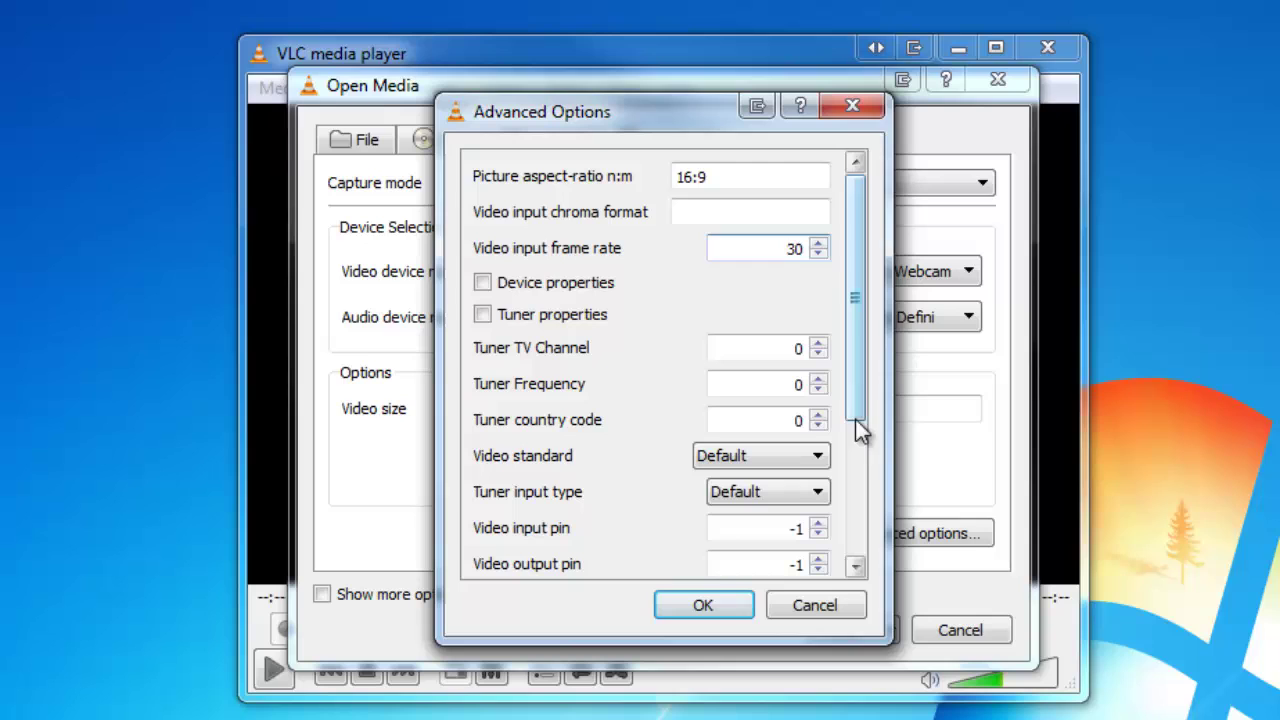
{"action": "left_click", "coordinate": [701, 606]}
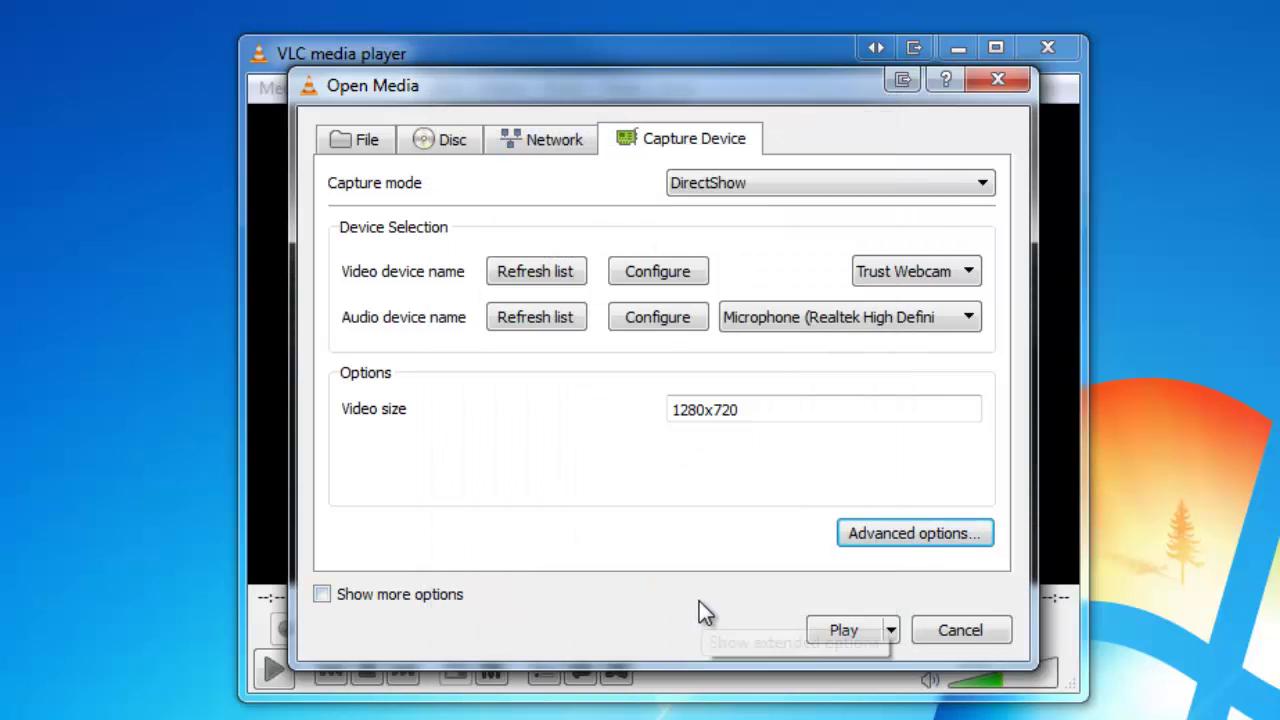
Play the webcam stream and check the Advanced Controls view option before closing the player
{"action": "left_click", "coordinate": [843, 633]}
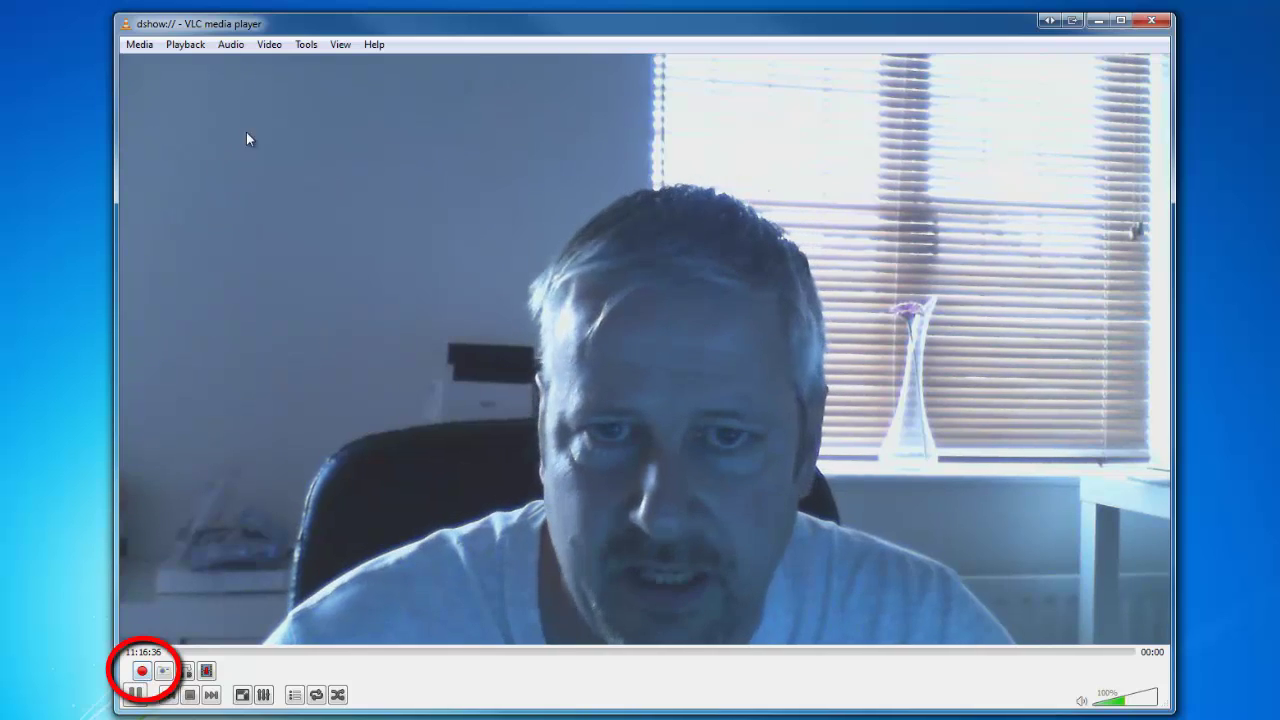
{"action": "left_click", "coordinate": [342, 44]}
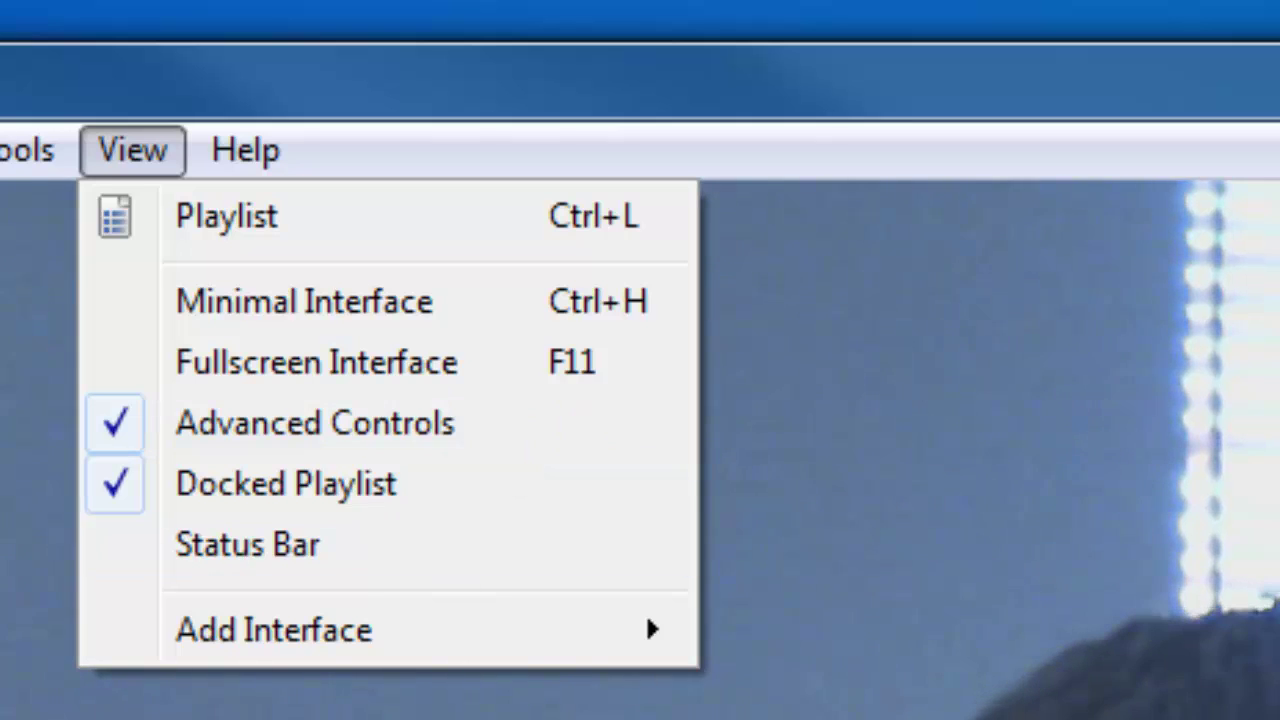
{"action": "key", "text": "Escape"}
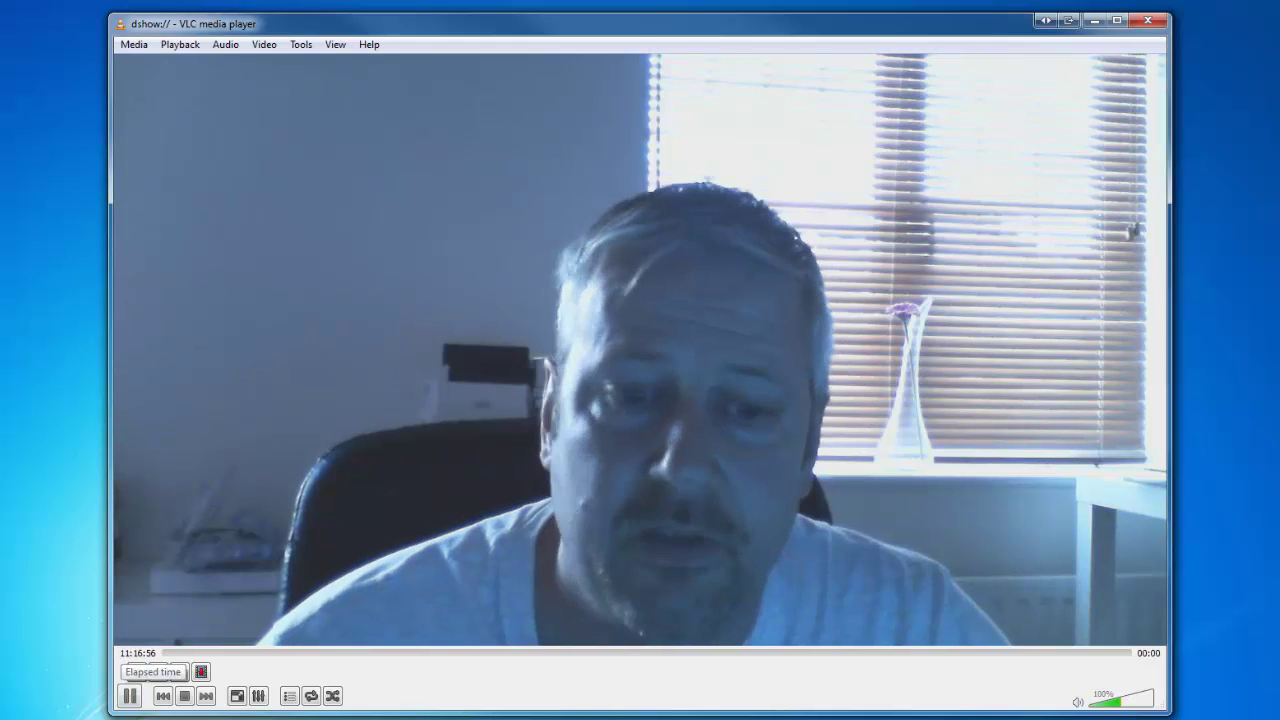
{"action": "left_click", "coordinate": [1157, 20]}
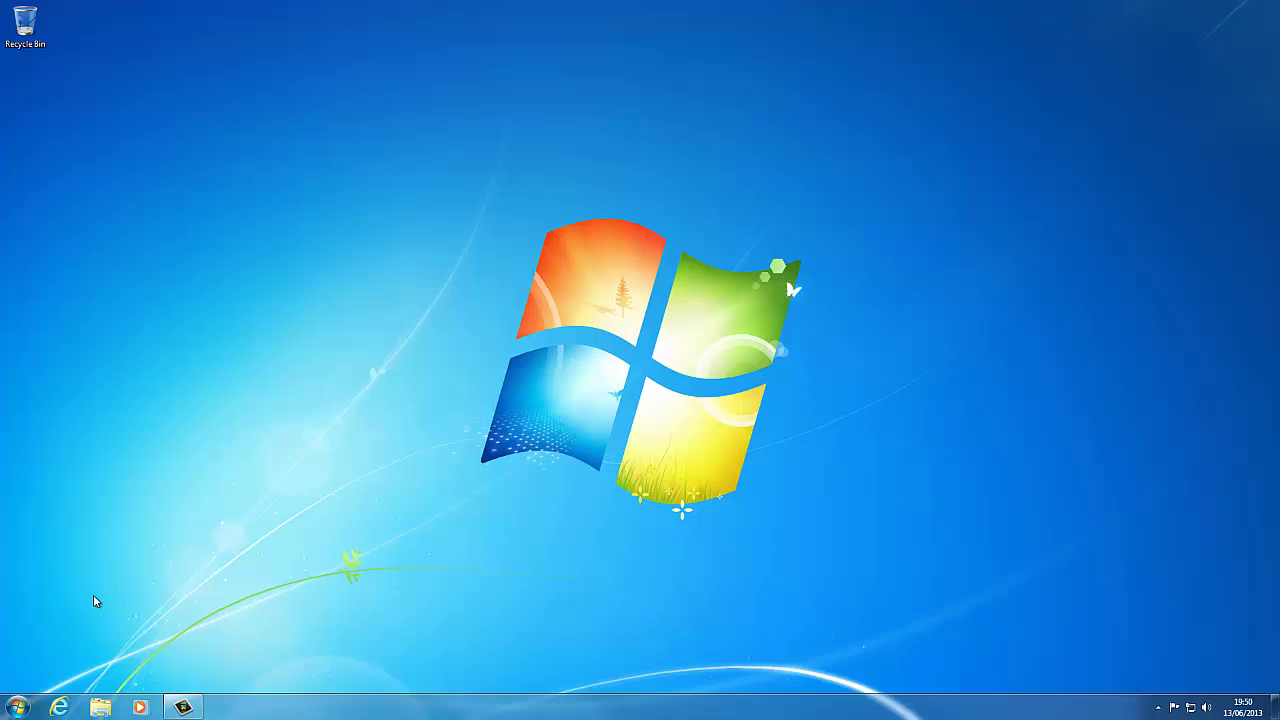
Play back the recorded webcam clip from the My Videos folder, and close the player and folder windows
{"action": "left_click", "coordinate": [20, 707]}
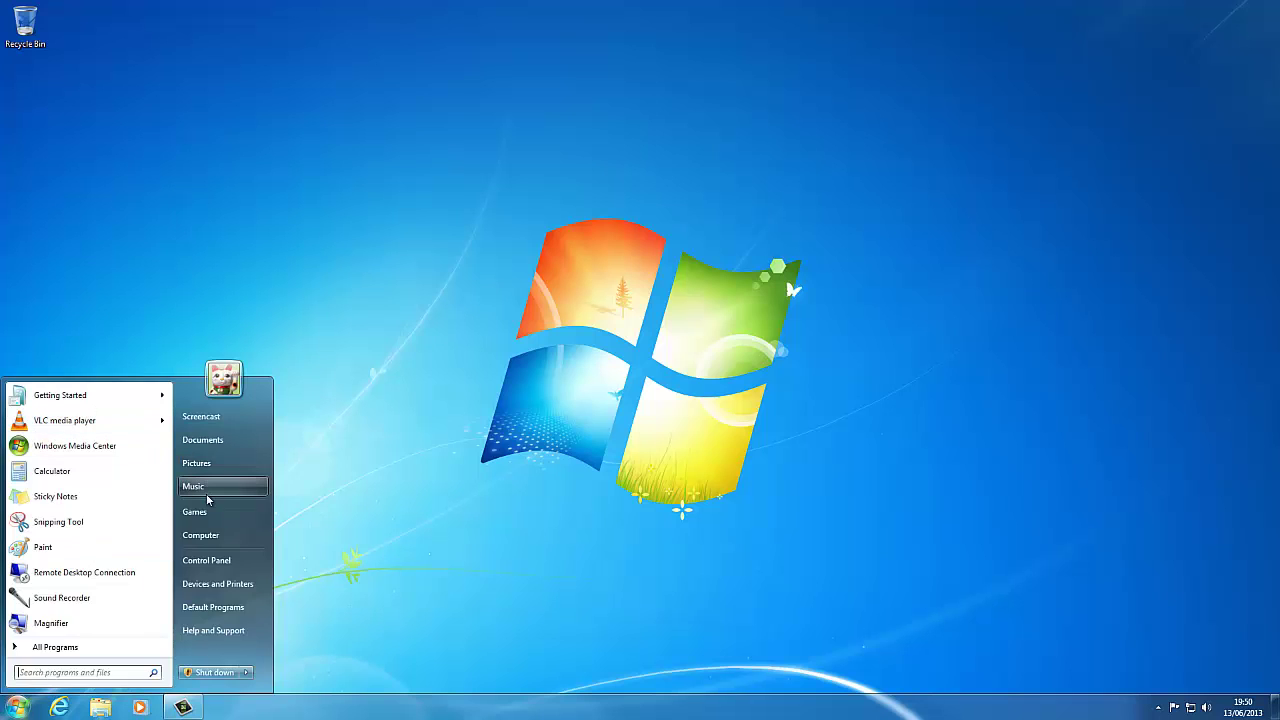
{"action": "left_click", "coordinate": [212, 418]}
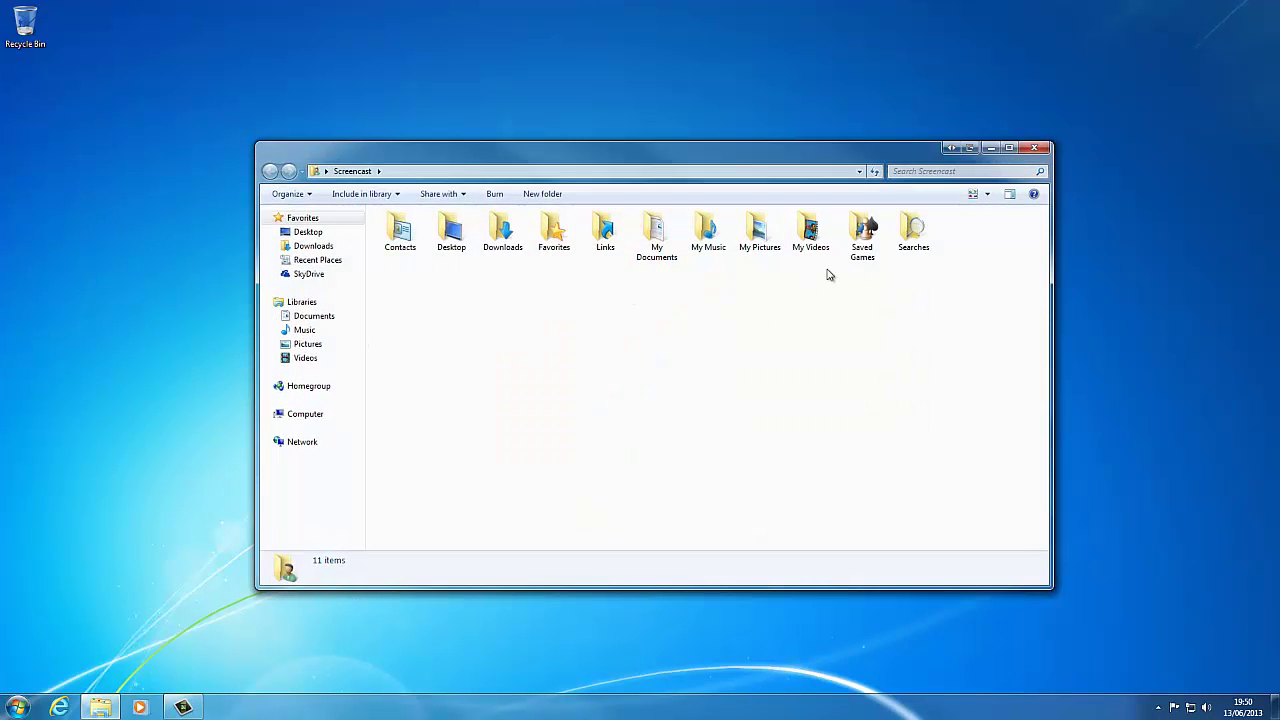
{"action": "double_click", "coordinate": [808, 232]}
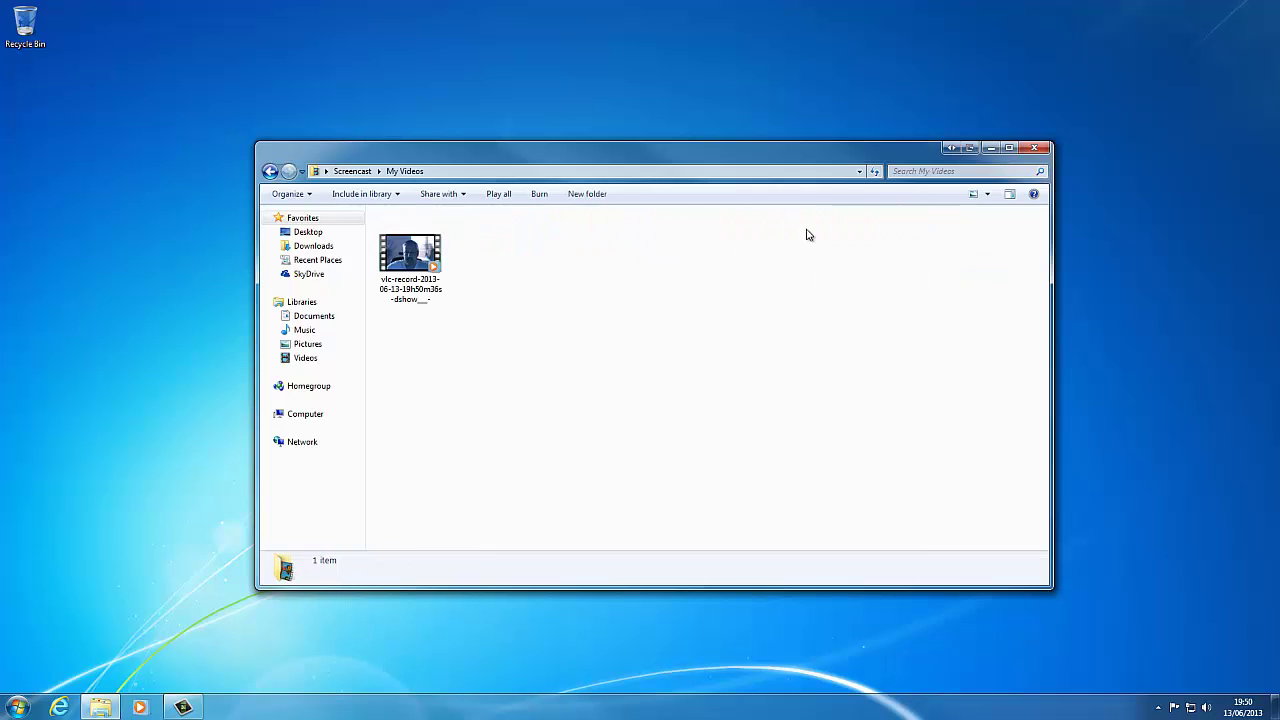
{"action": "double_click", "coordinate": [414, 259]}
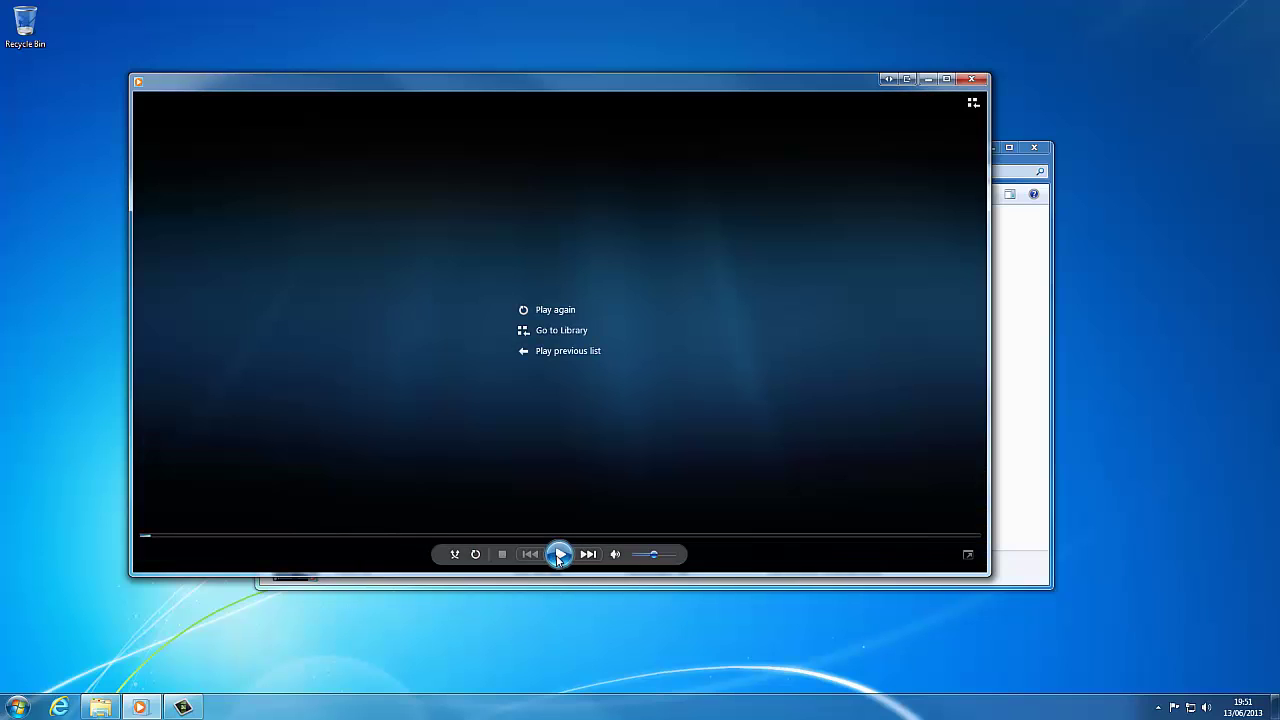
{"action": "left_click", "coordinate": [971, 80]}
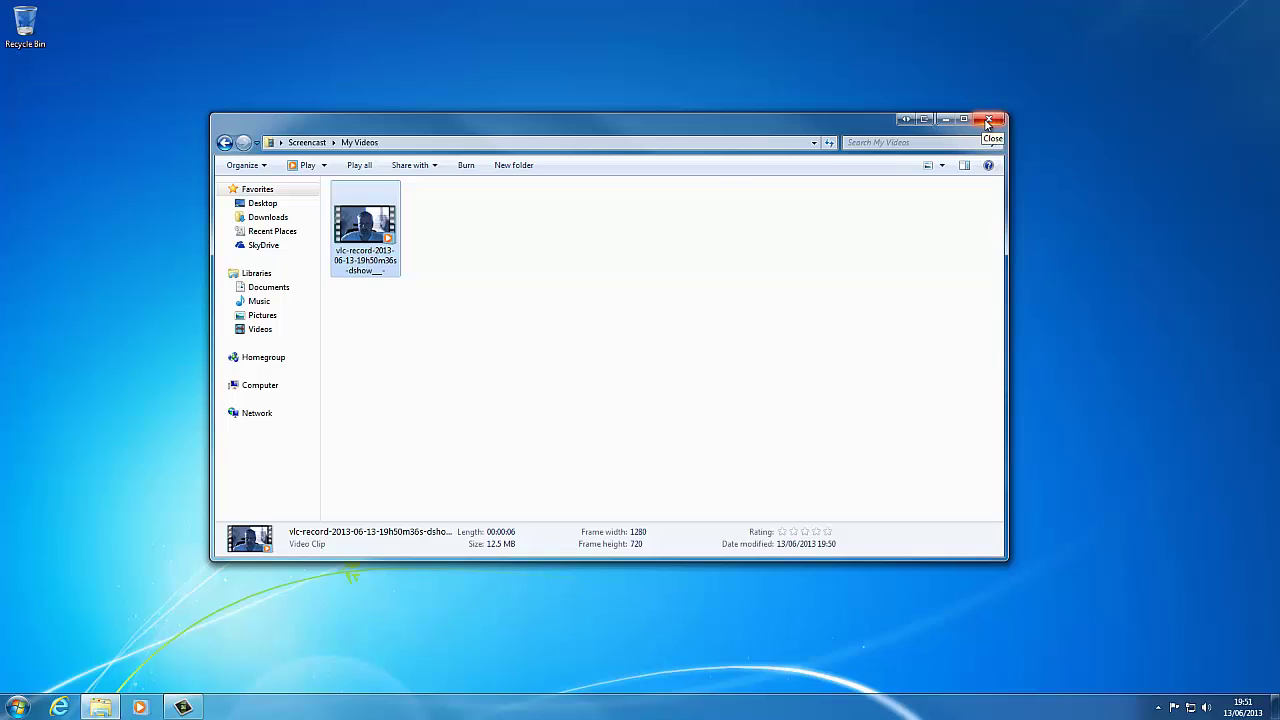
{"action": "left_click", "coordinate": [988, 120]}
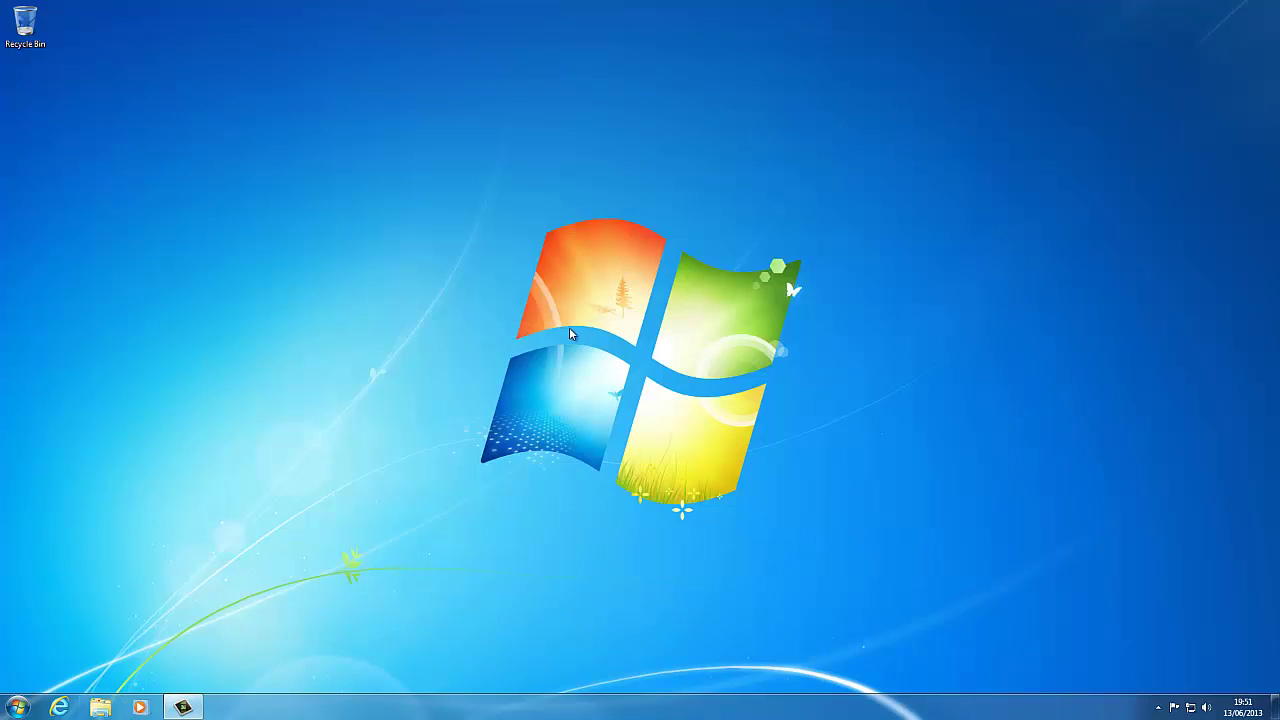